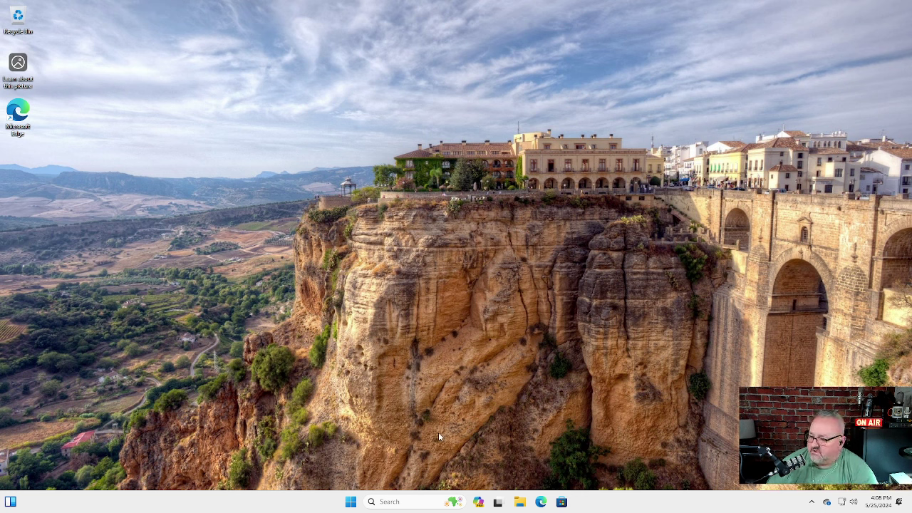
Search Windows for "part" and open the Create and format hard disk partitions tool in a movable window.
{"action": "left_click", "coordinate": [351, 502]}
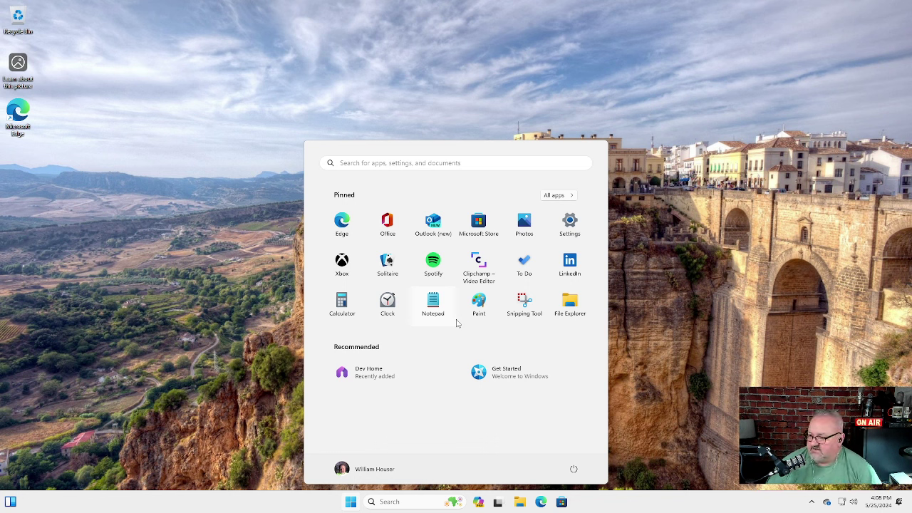
{"action": "left_click", "coordinate": [451, 164]}
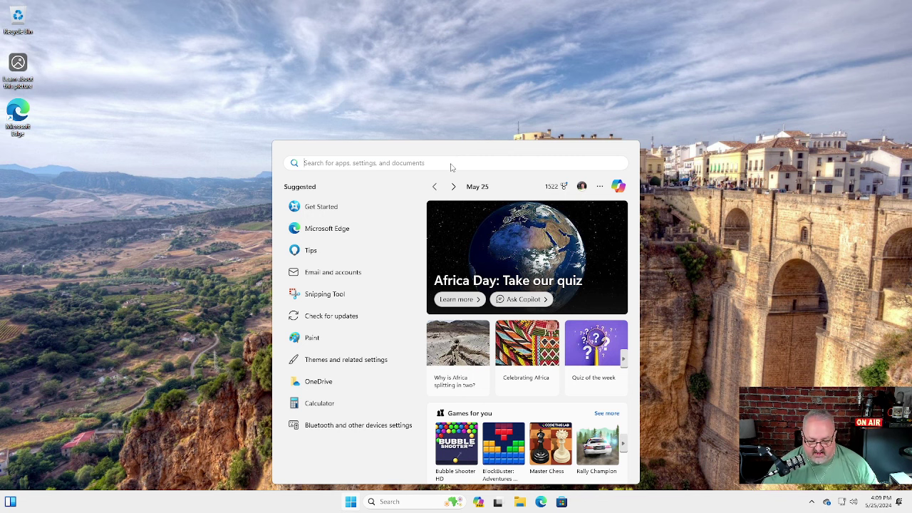
{"action": "type", "text": "part"}
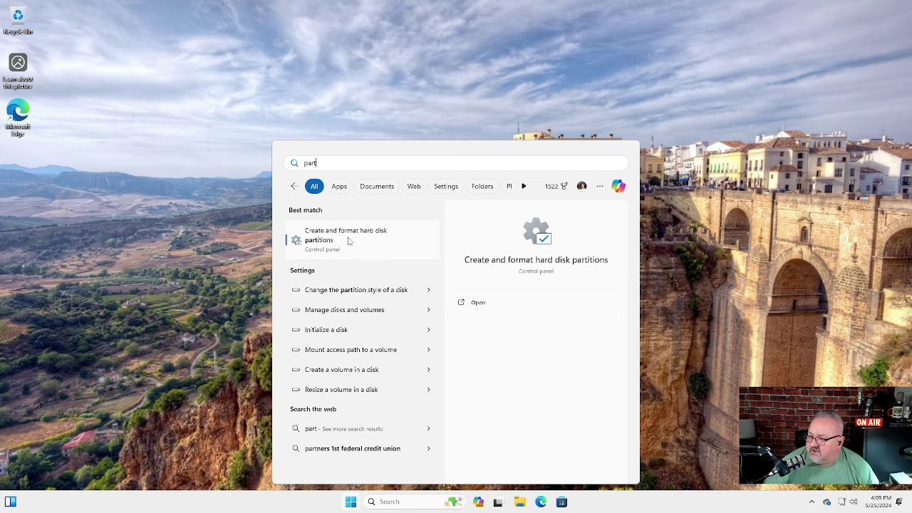
{"action": "left_click", "coordinate": [348, 240]}
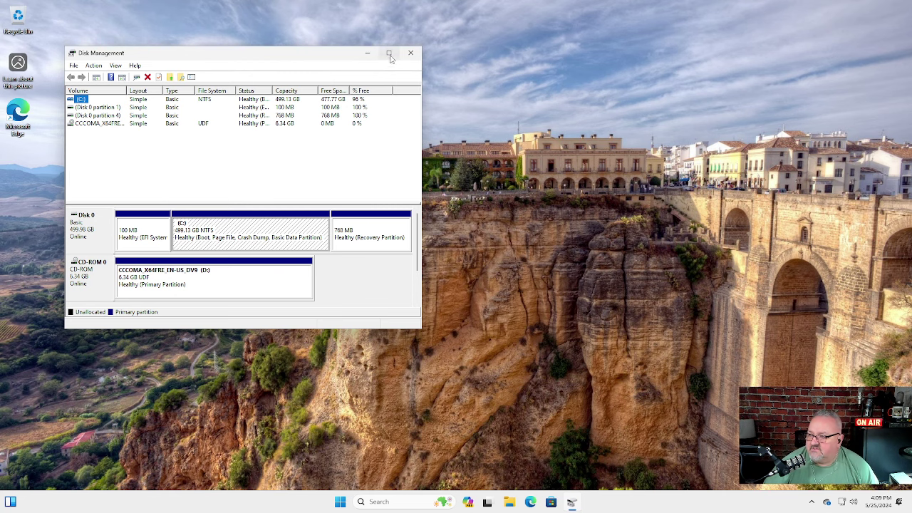
{"action": "left_click", "coordinate": [389, 53]}
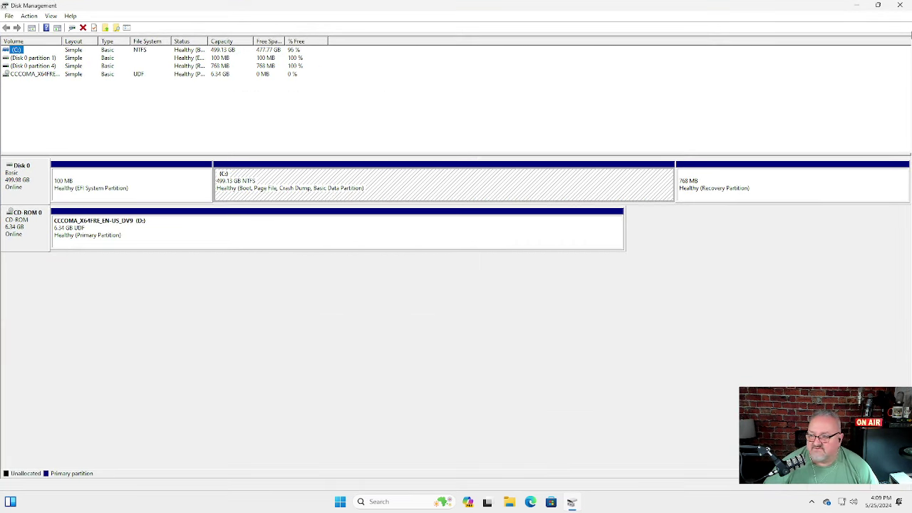
{"action": "left_click", "coordinate": [878, 6]}
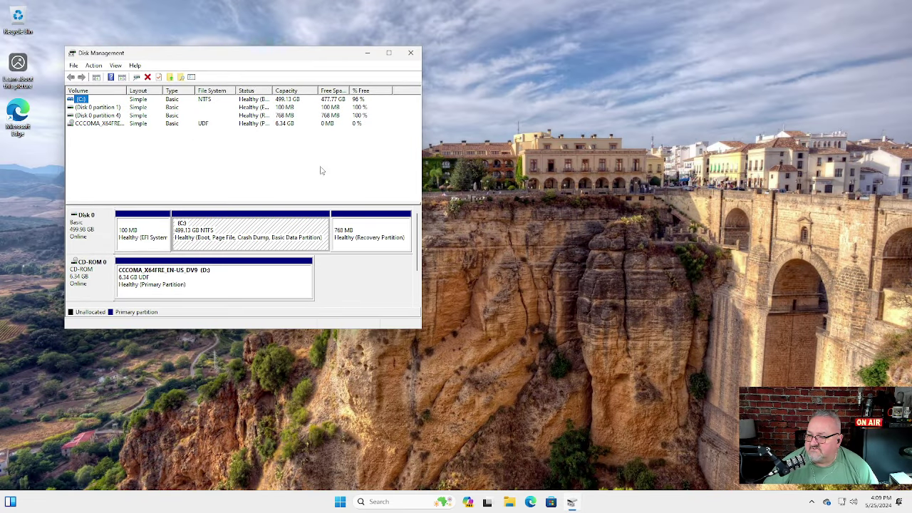
{"action": "left_click_drag", "start_coordinate": [264, 59], "coordinate": [294, 72]}
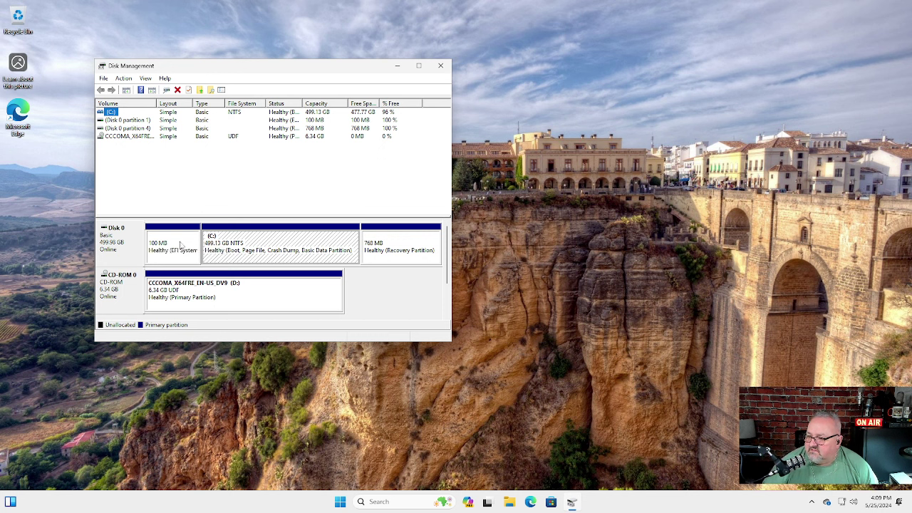
Examine the EFI system, C: and recovery partitions on Disk 0.
{"action": "left_click", "coordinate": [181, 245]}
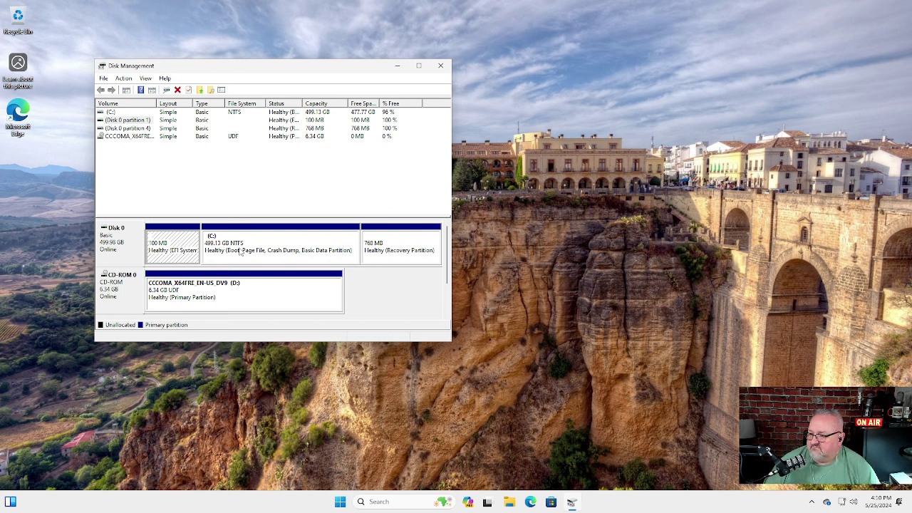
{"action": "left_click", "coordinate": [262, 247]}
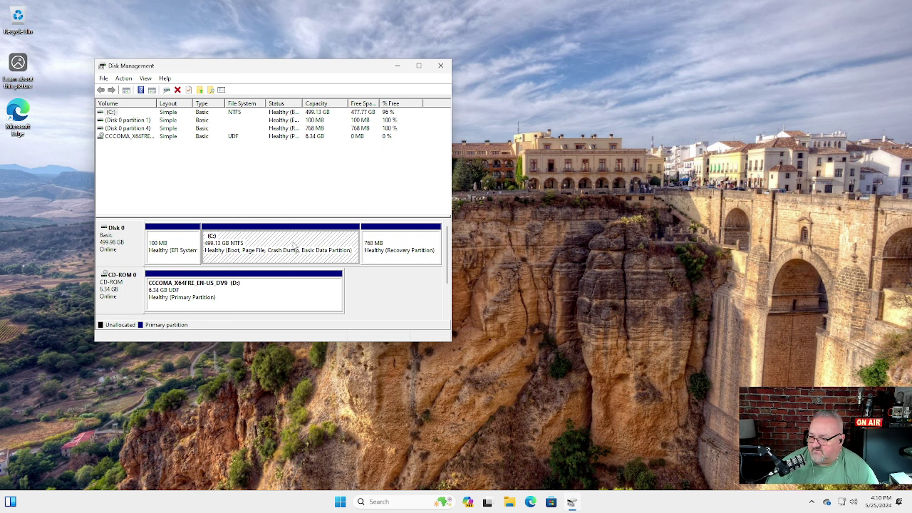
{"action": "left_click", "coordinate": [399, 247]}
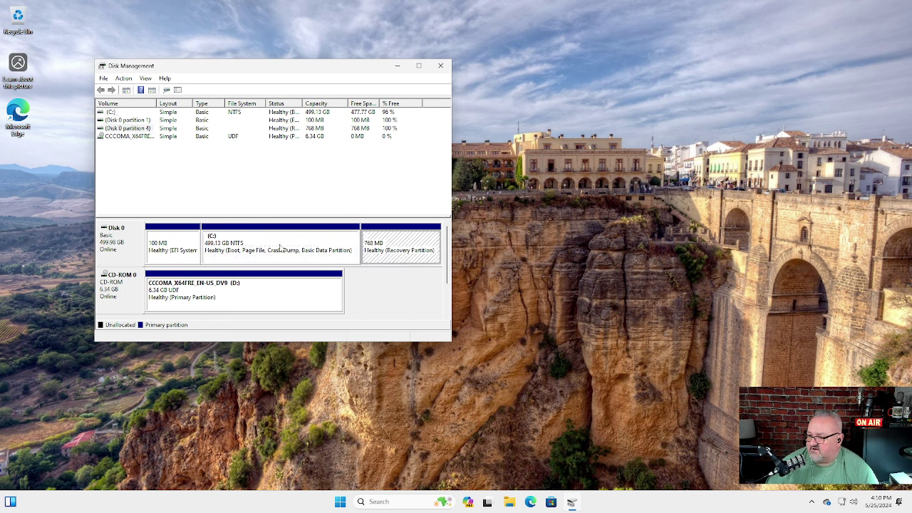
{"action": "left_click", "coordinate": [178, 246]}
{"action": "left_click", "coordinate": [401, 241]}
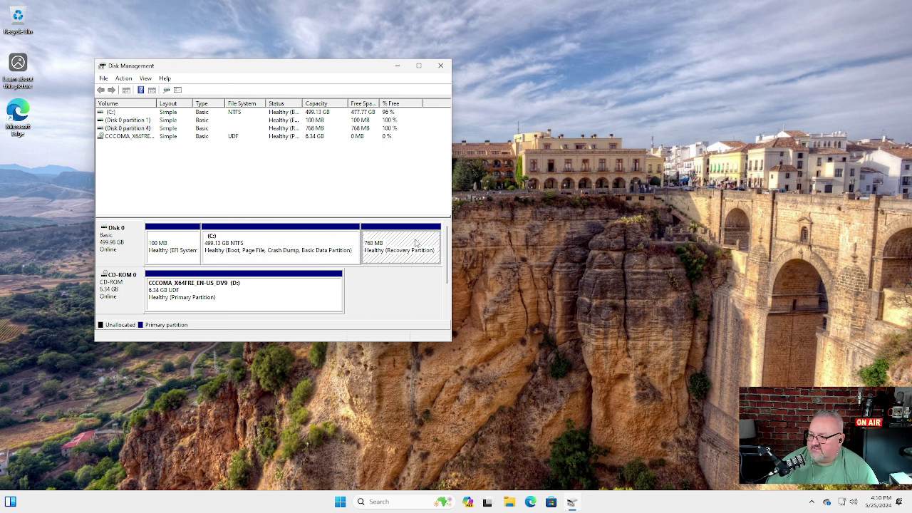
{"action": "left_click", "coordinate": [187, 242]}
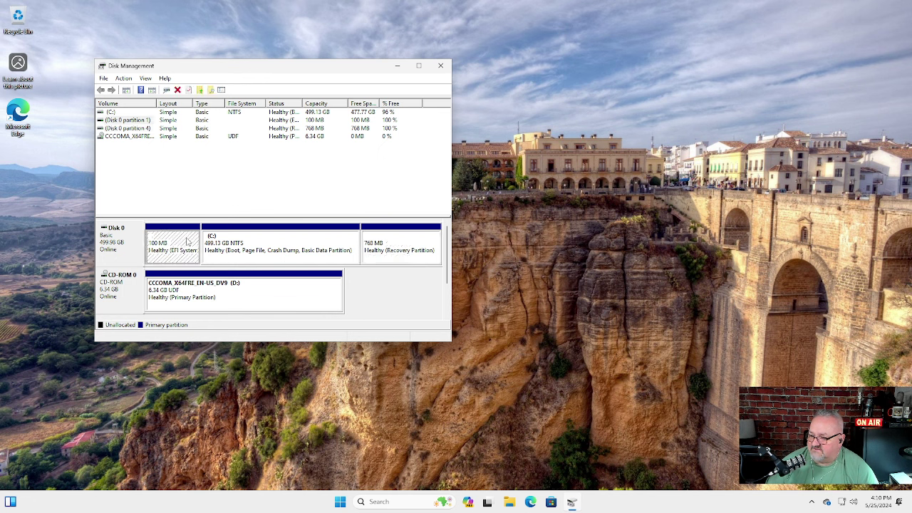
{"action": "left_click", "coordinate": [414, 249]}
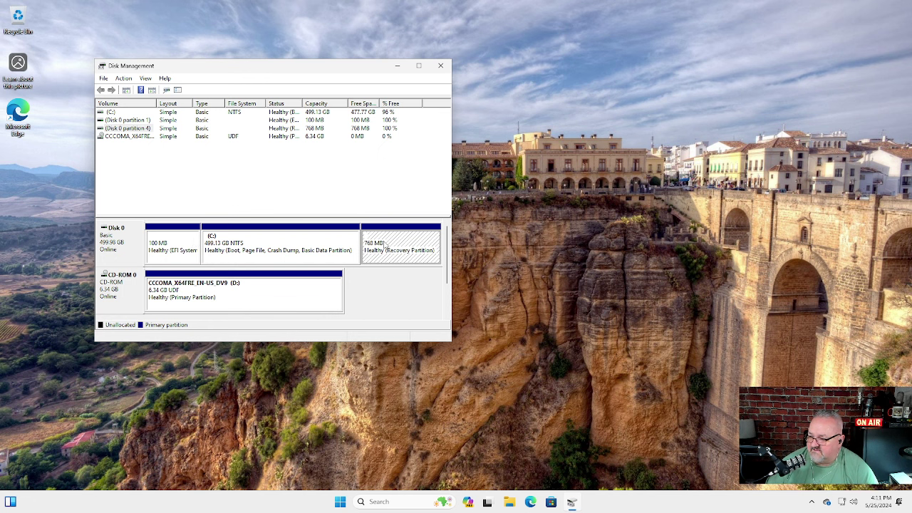
Open the Shrink Volume dialog for the C: partition on Disk 0.
{"action": "left_click", "coordinate": [306, 245]}
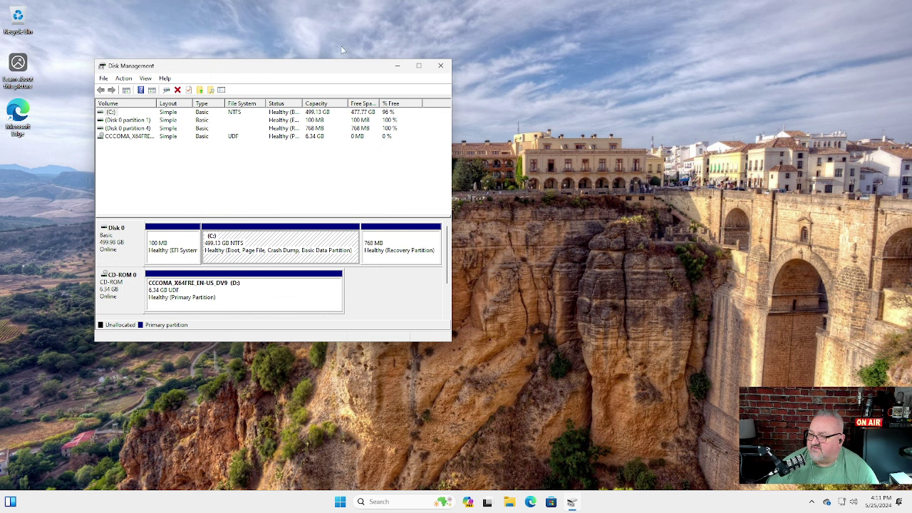
{"action": "right_click", "coordinate": [280, 244]}
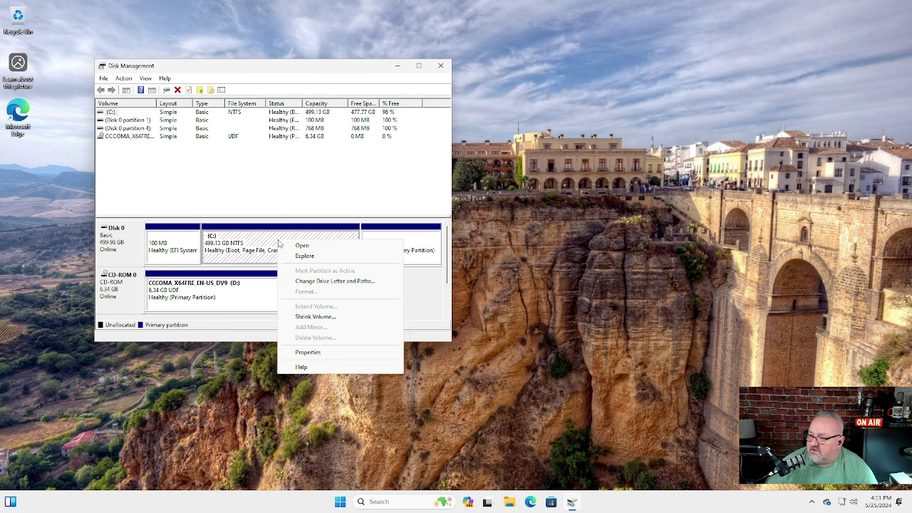
{"action": "left_click", "coordinate": [307, 317]}
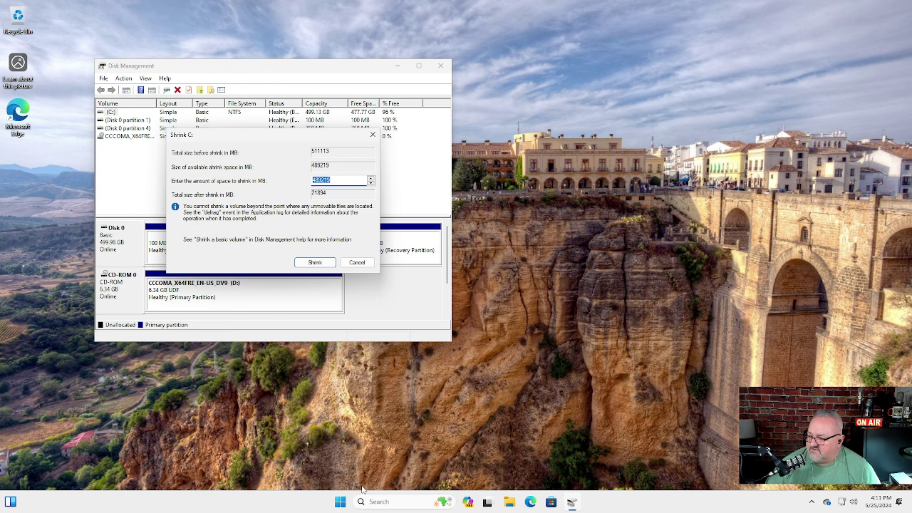
Search Windows for Calculator and launch it.
{"action": "left_click", "coordinate": [342, 502]}
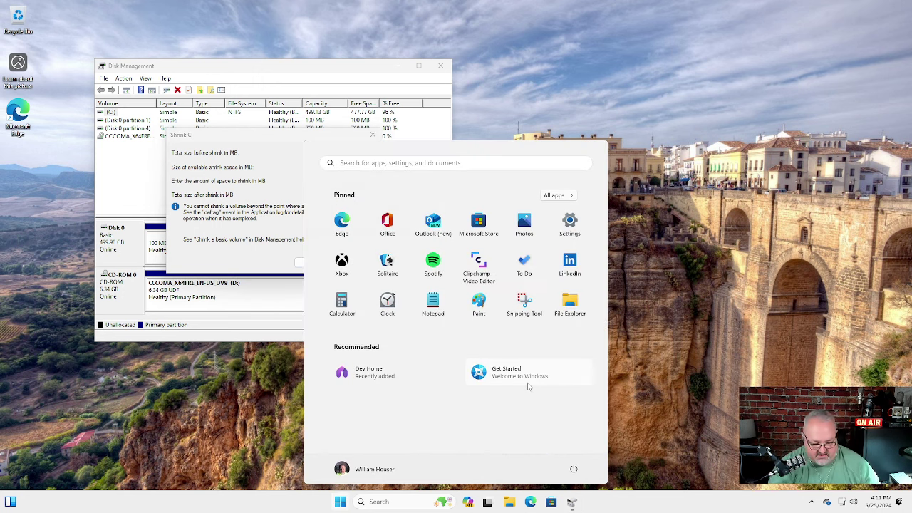
{"action": "type", "text": "calculator"}
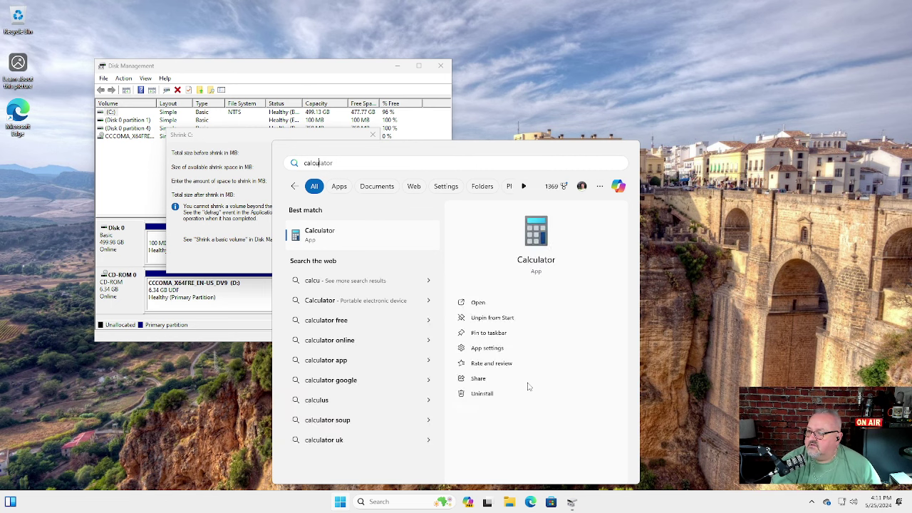
{"action": "key", "text": "Return"}
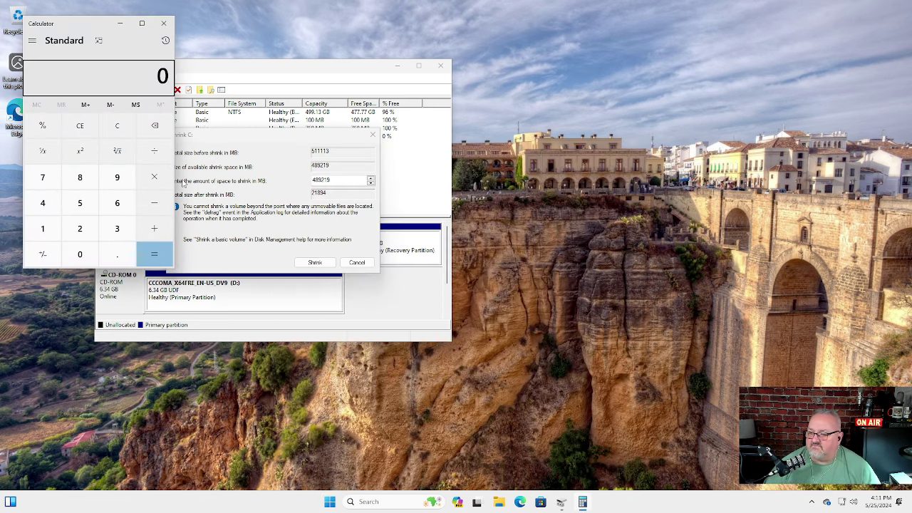
Calculate 100 × 1024 to convert 100 GB to megabytes.
{"action": "left_click", "coordinate": [43, 228]}
{"action": "double_click", "coordinate": [80, 254]}
{"action": "left_click", "coordinate": [154, 177]}
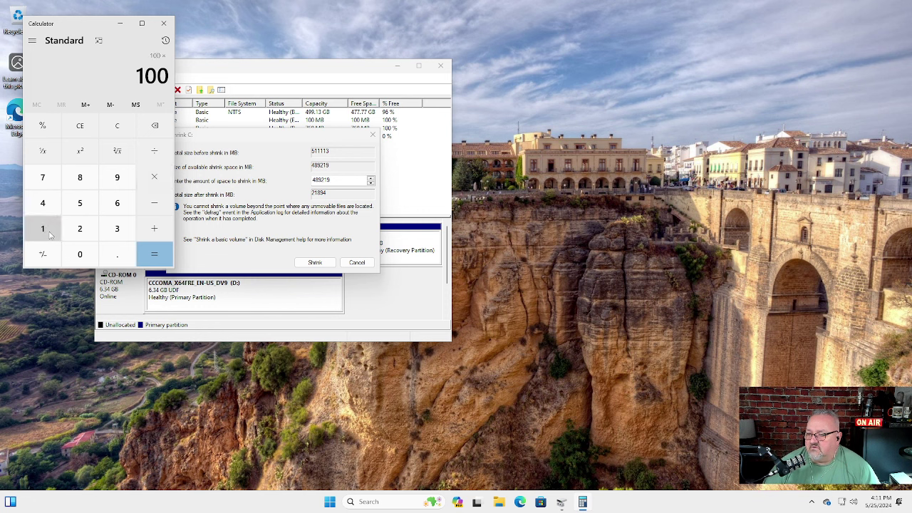
{"action": "left_click", "coordinate": [43, 228]}
{"action": "left_click", "coordinate": [77, 255]}
{"action": "left_click", "coordinate": [80, 228]}
{"action": "left_click", "coordinate": [43, 202]}
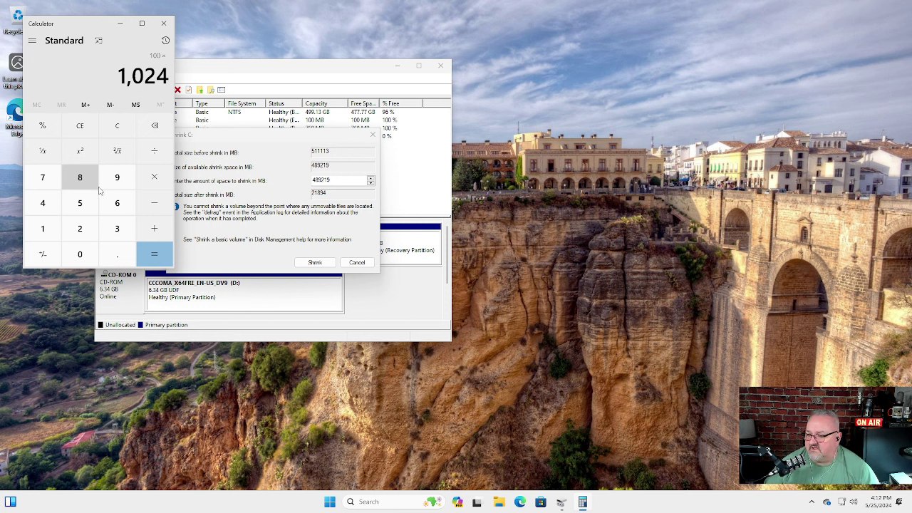
{"action": "left_click", "coordinate": [153, 244]}
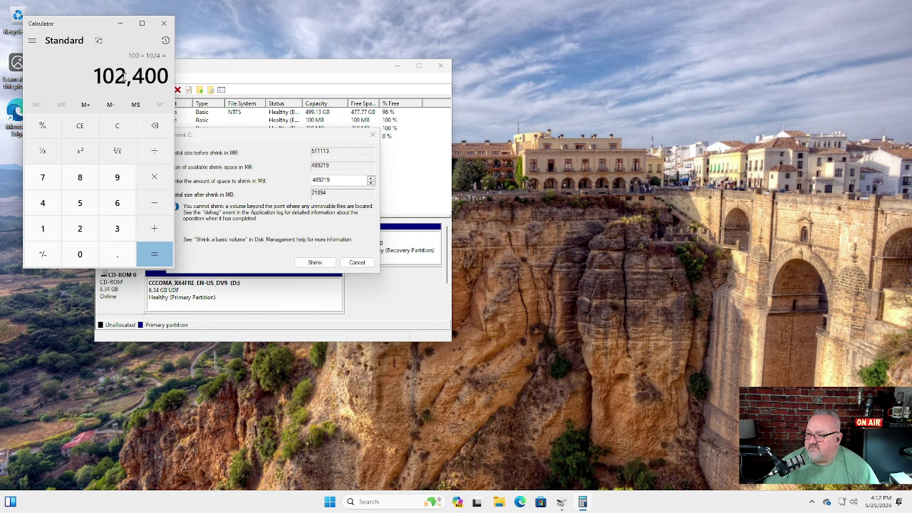
Try to copy the 102,400 result and paste it as the amount of space to shrink.
{"action": "double_click", "coordinate": [152, 77]}
{"action": "left_click", "coordinate": [151, 76]}
{"action": "left_click_drag", "start_coordinate": [168, 76], "coordinate": [104, 77]}
{"action": "right_click", "coordinate": [104, 77]}
{"action": "left_click", "coordinate": [126, 85]}
{"action": "double_click", "coordinate": [334, 182]}
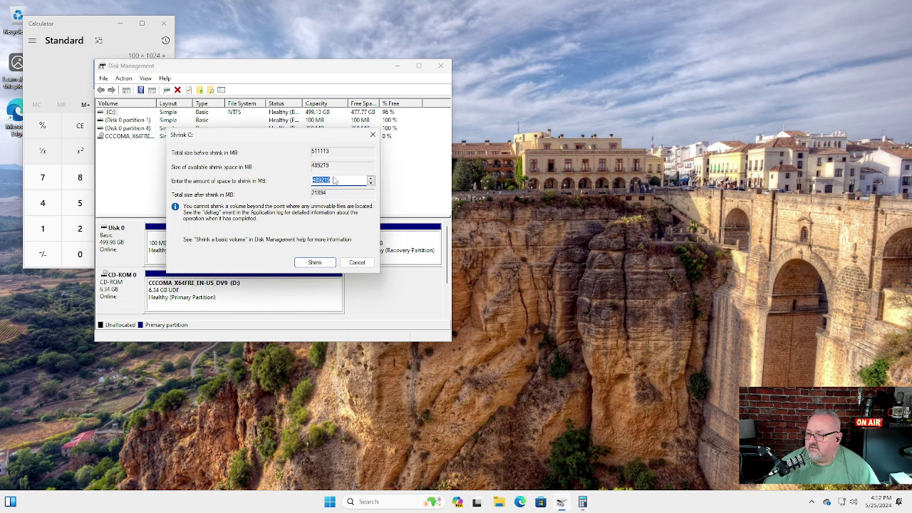
{"action": "right_click", "coordinate": [326, 180]}
{"action": "left_click", "coordinate": [362, 221]}
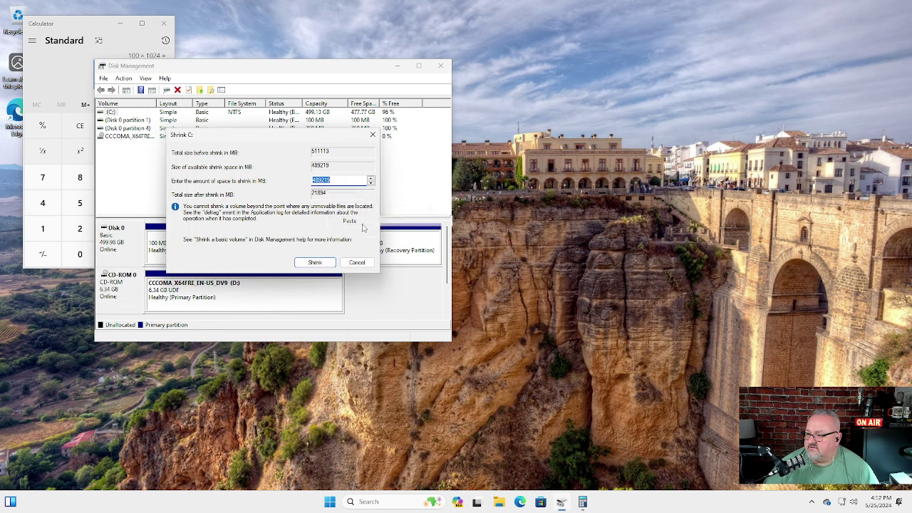
{"action": "left_click", "coordinate": [104, 31]}
{"action": "left_click", "coordinate": [332, 180]}
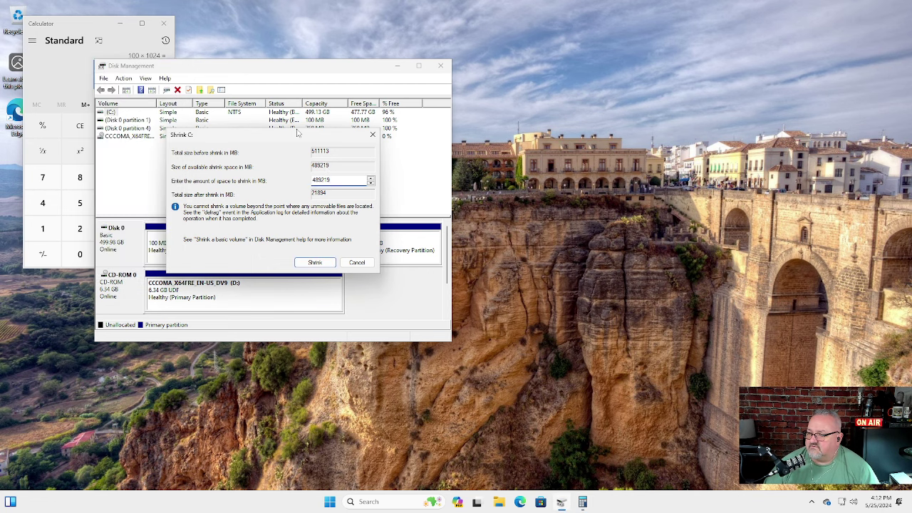
Place Calculator beside the Shrink dialog and shrink the C: volume by 102400 MB.
{"action": "left_click_drag", "start_coordinate": [98, 25], "coordinate": [609, 68]}
{"action": "left_click", "coordinate": [324, 180]}
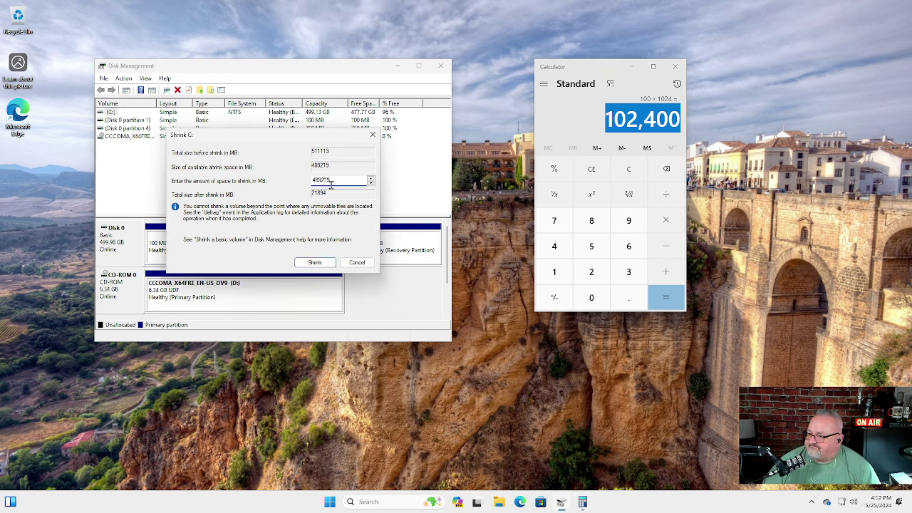
{"action": "double_click", "coordinate": [325, 179]}
{"action": "key", "text": "End"}
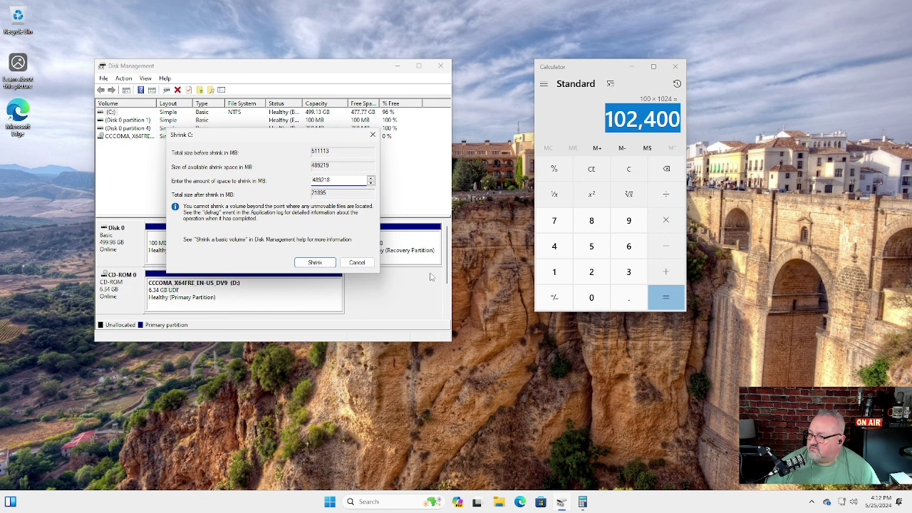
{"action": "double_click", "coordinate": [343, 180]}
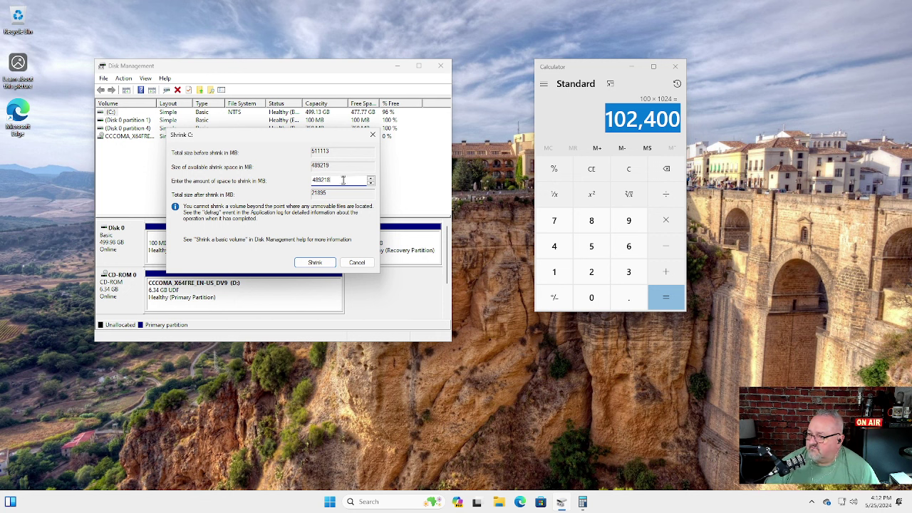
{"action": "type", "text": "102400"}
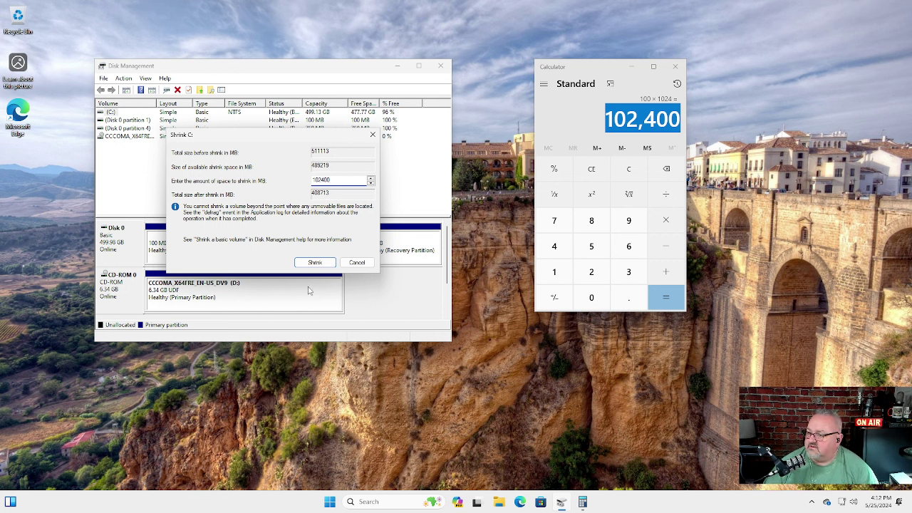
{"action": "left_click", "coordinate": [315, 262]}
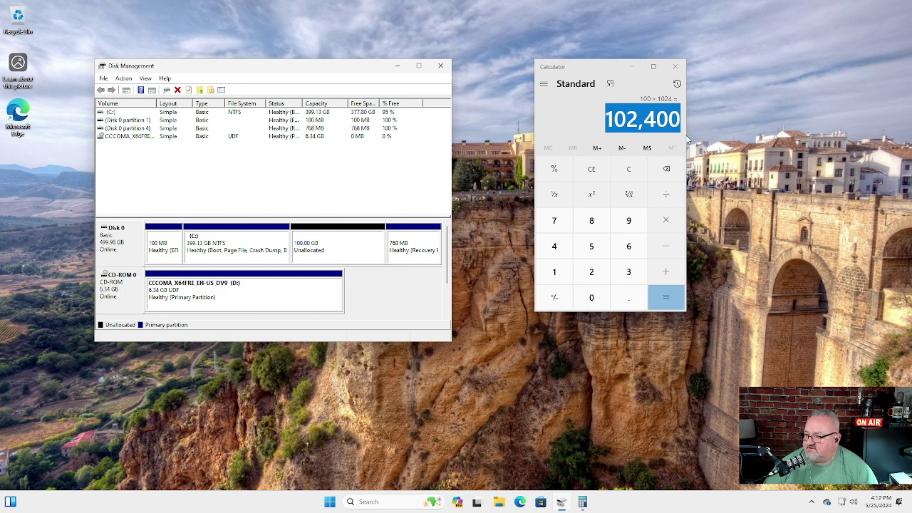
Close Calculator, then close Disk Management after checking the C: partition and the unallocated space on Disk 0.
{"action": "left_click", "coordinate": [677, 84]}
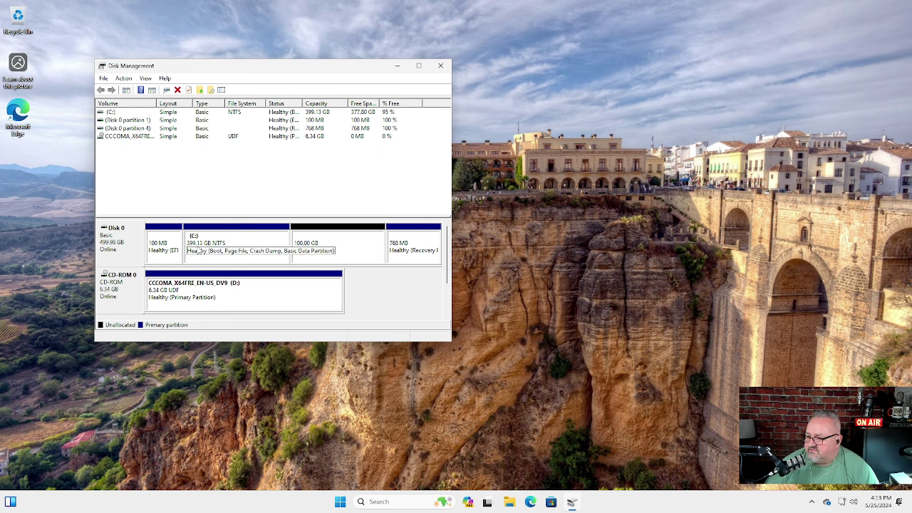
{"action": "left_click", "coordinate": [250, 232]}
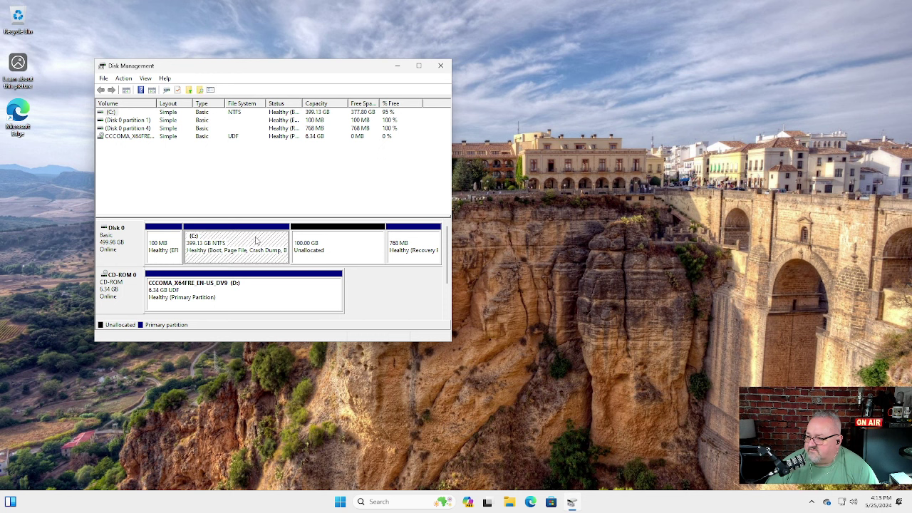
{"action": "left_click", "coordinate": [357, 238]}
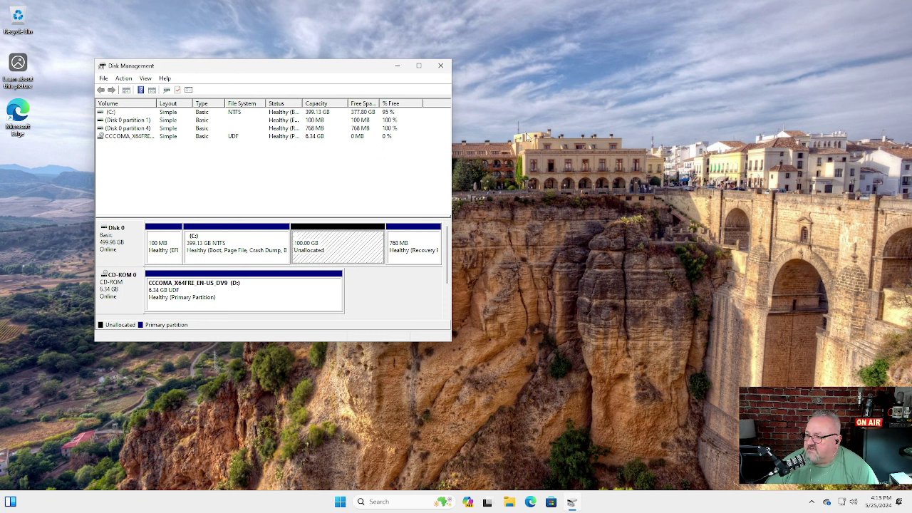
{"action": "left_click", "coordinate": [441, 67]}
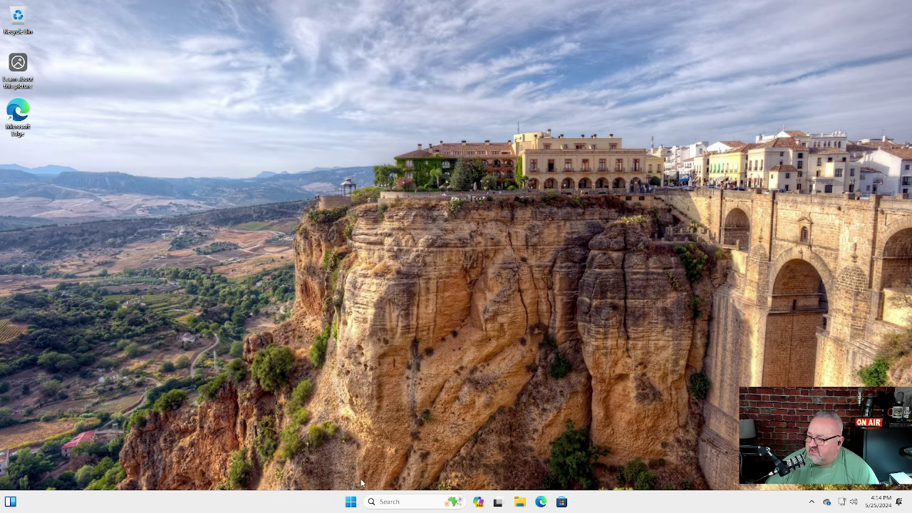
Shut down Windows in the virtual machine.
{"action": "left_click", "coordinate": [351, 502]}
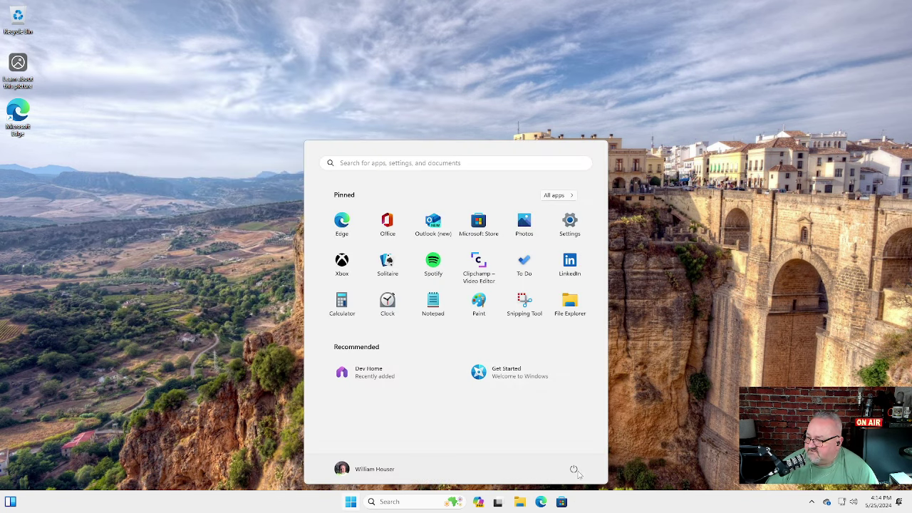
{"action": "left_click", "coordinate": [573, 471]}
{"action": "left_click", "coordinate": [573, 434]}
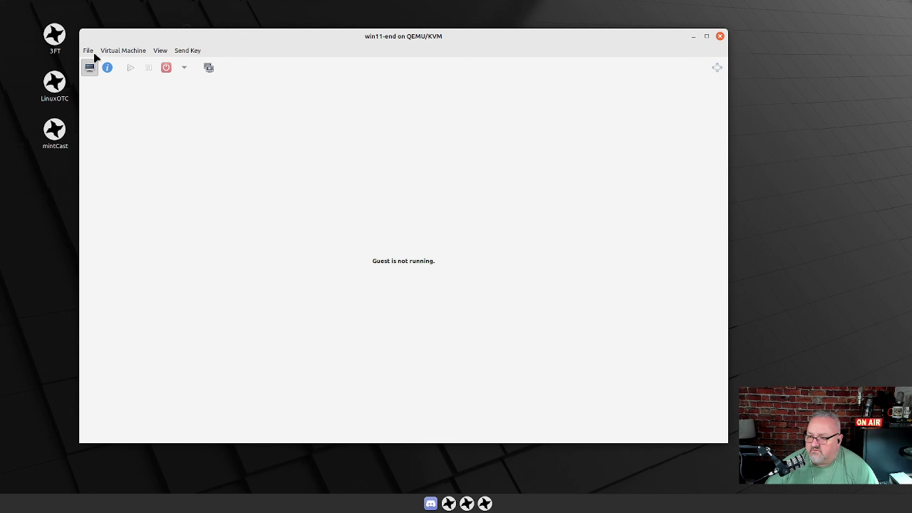
Check the SATA CDROM 1 source path in the win11-end virtual machine's hardware details and start the machine.
{"action": "left_click", "coordinate": [107, 68]}
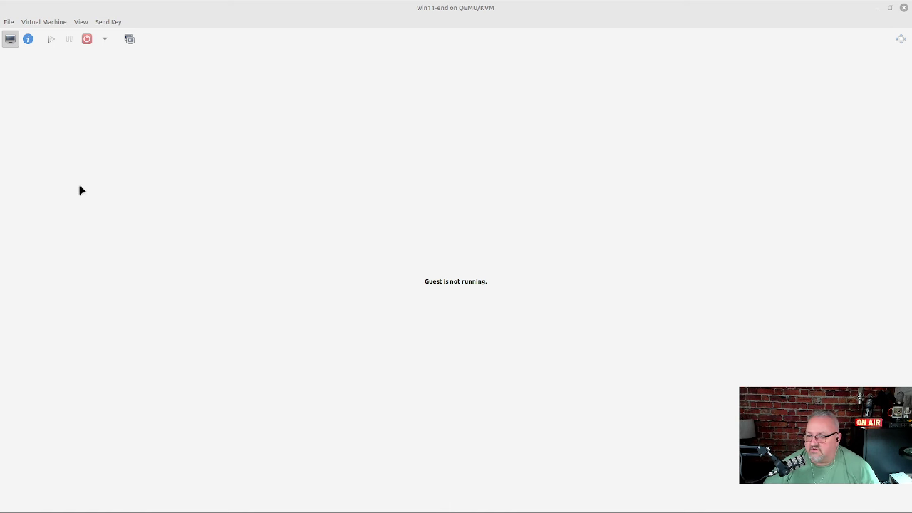
{"action": "left_click", "coordinate": [29, 39]}
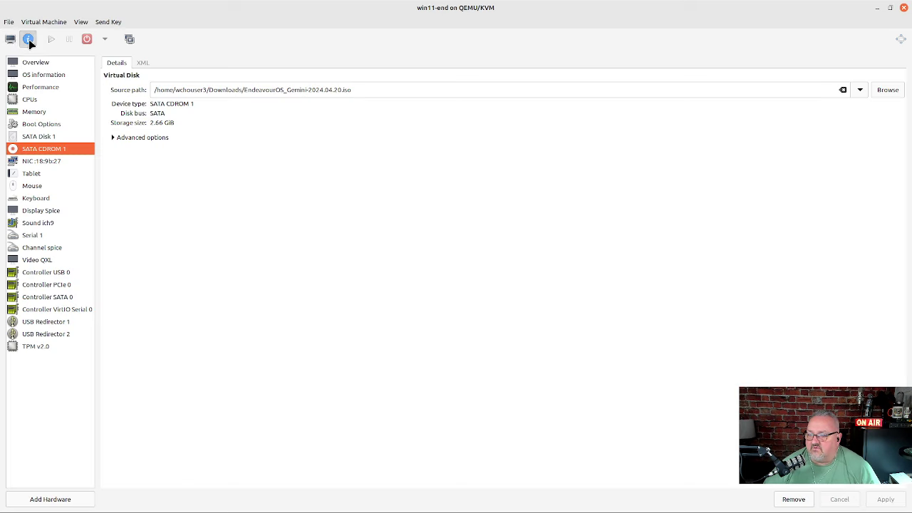
{"action": "left_click", "coordinate": [10, 40]}
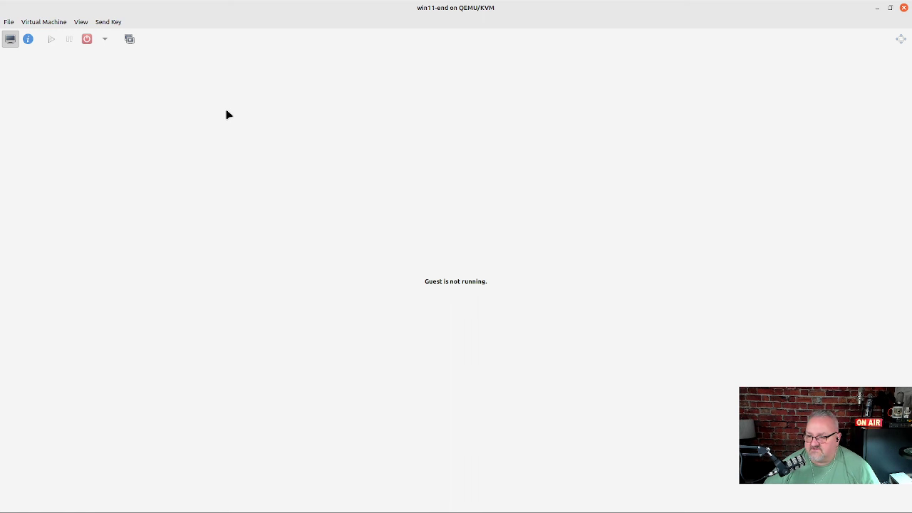
{"action": "left_click", "coordinate": [52, 41]}
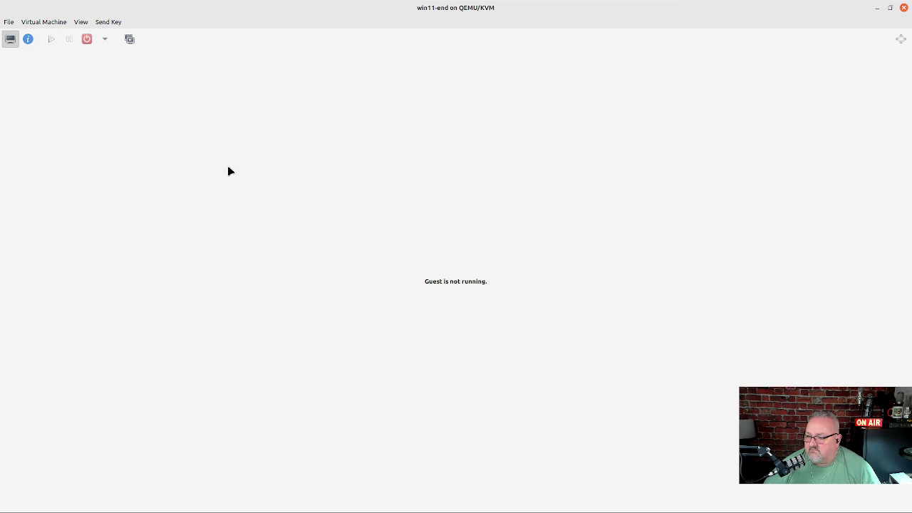